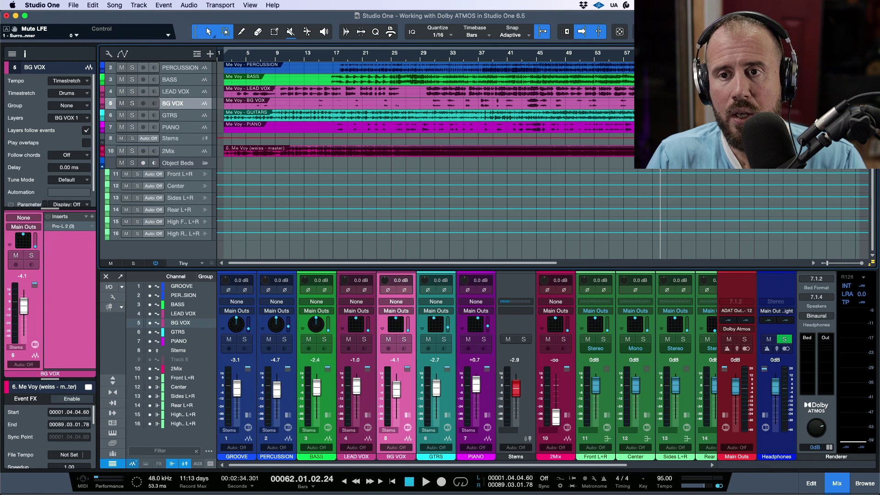
Step: Select LEAD VOX, reveal the mixer's Inserts/Sends panels and show the Effects browser
{"action": "left_click", "coordinate": [370, 396]}
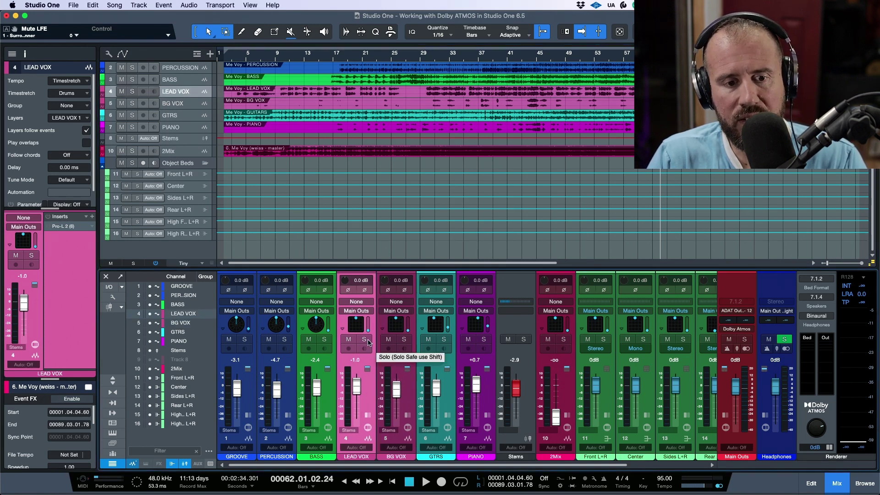
{"action": "left_click", "coordinate": [123, 383]}
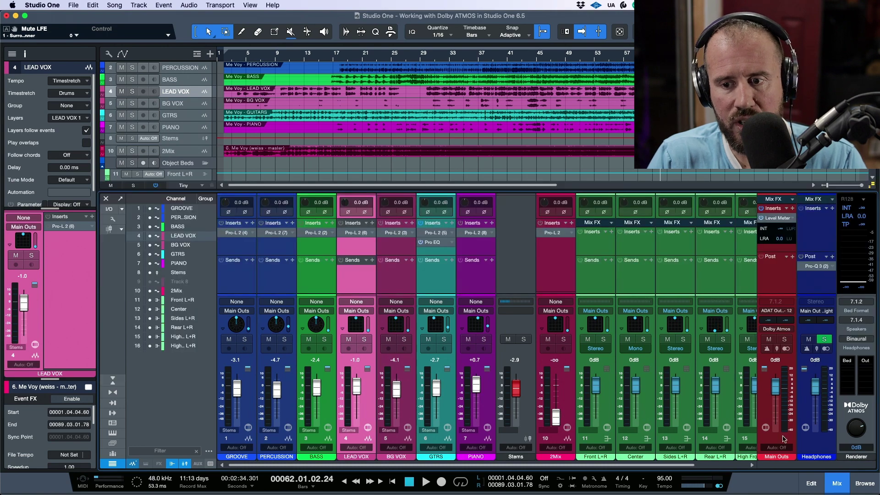
{"action": "left_click", "coordinate": [867, 484]}
{"action": "key", "text": "F6"}
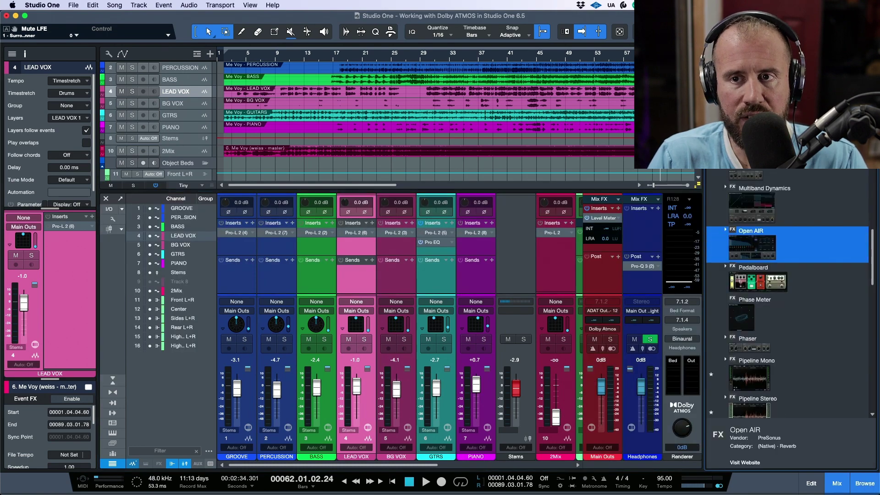
Step: Expand Open AIR's 3D-IR and Chambers preset folders in the browser, then collapse them
{"action": "double_click", "coordinate": [757, 251]}
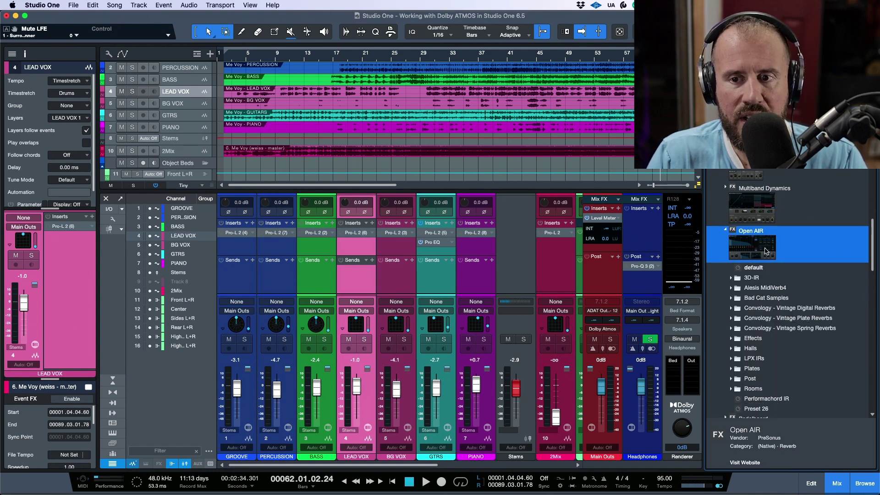
{"action": "double_click", "coordinate": [752, 278]}
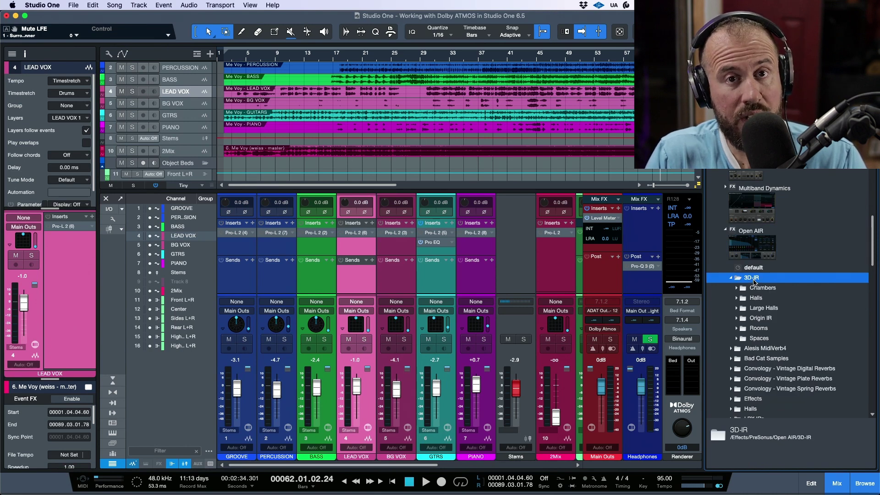
{"action": "double_click", "coordinate": [758, 289]}
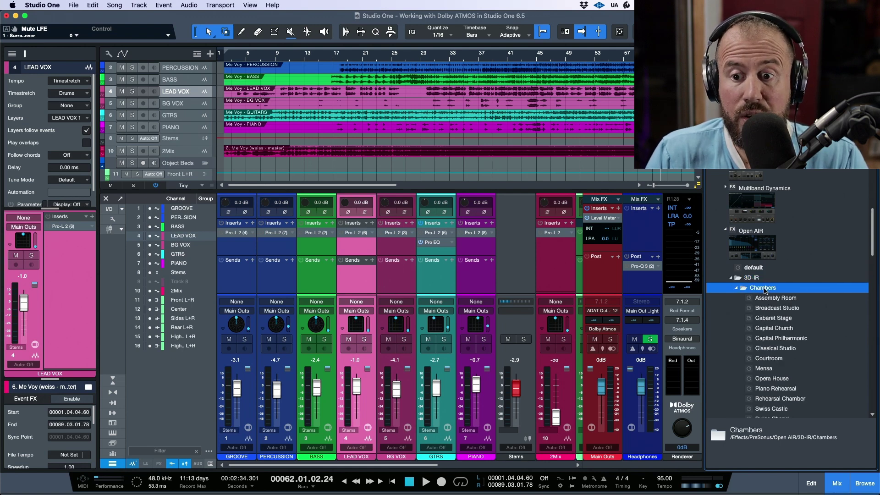
{"action": "key", "text": "Left"}
{"action": "key", "text": "Left"}
{"action": "key", "text": "Left"}
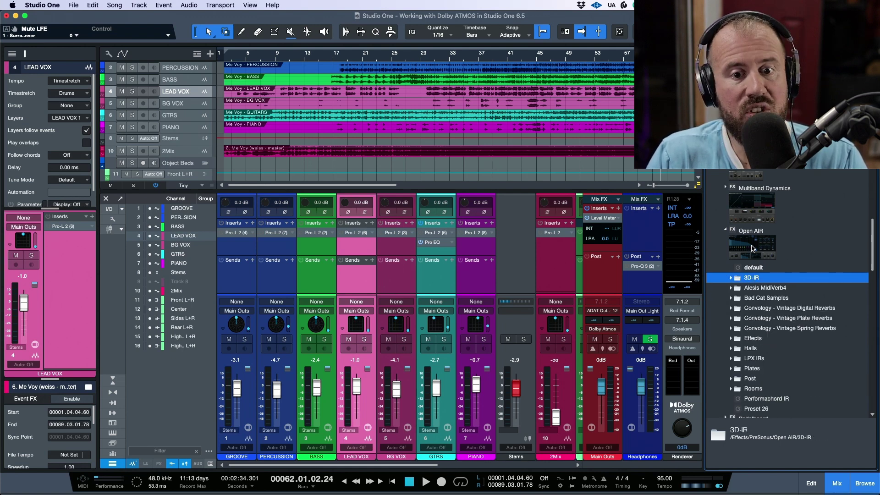
Step: Drag Open AIR onto LEAD VOX's Sends to create the reverb send, then solo LEAD VOX
{"action": "left_click_drag", "start_coordinate": [752, 248], "coordinate": [353, 282]}
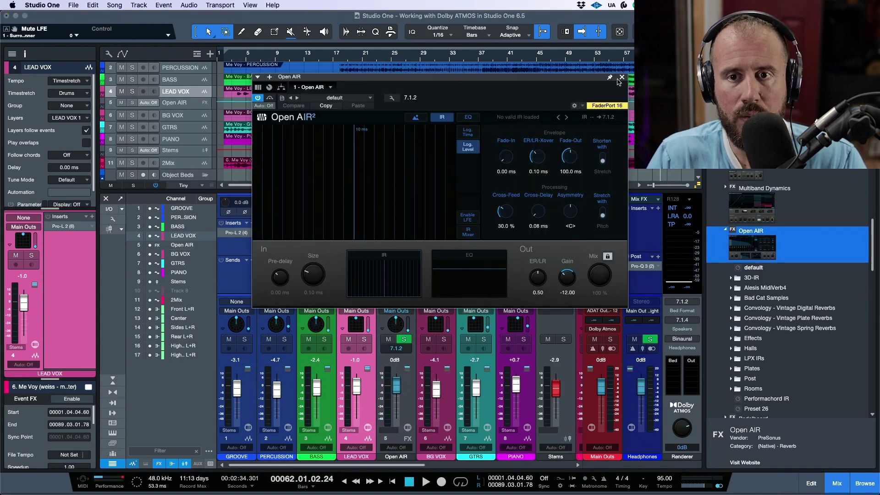
{"action": "left_click", "coordinate": [622, 78]}
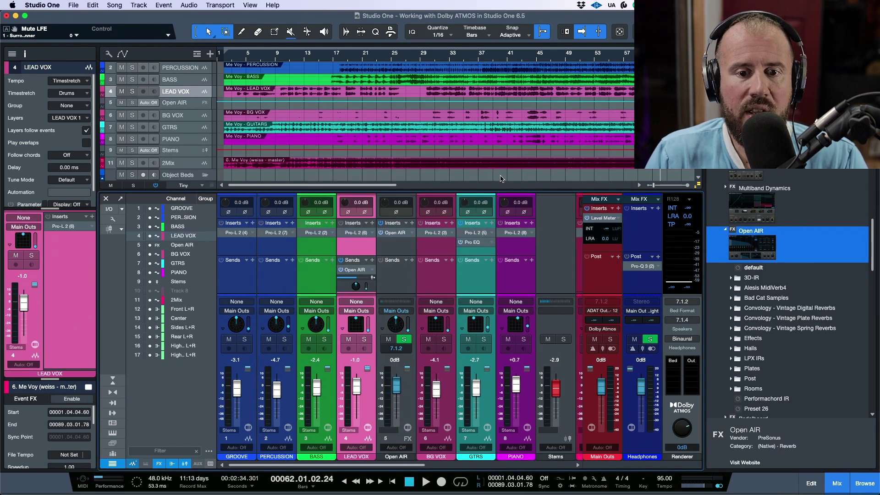
{"action": "left_click", "coordinate": [366, 341]}
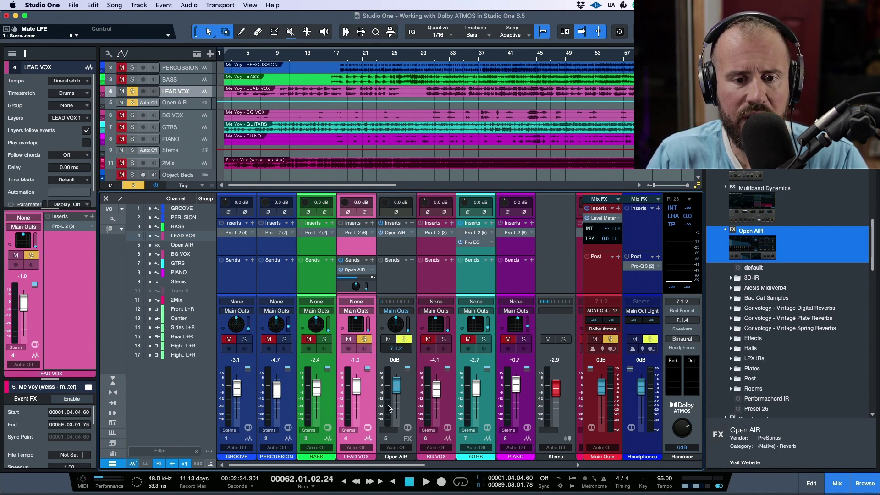
Step: Audition the reverb by muting and unmuting the send during playback, then stop and unsolo
{"action": "mouse_move", "coordinate": [389, 407]}
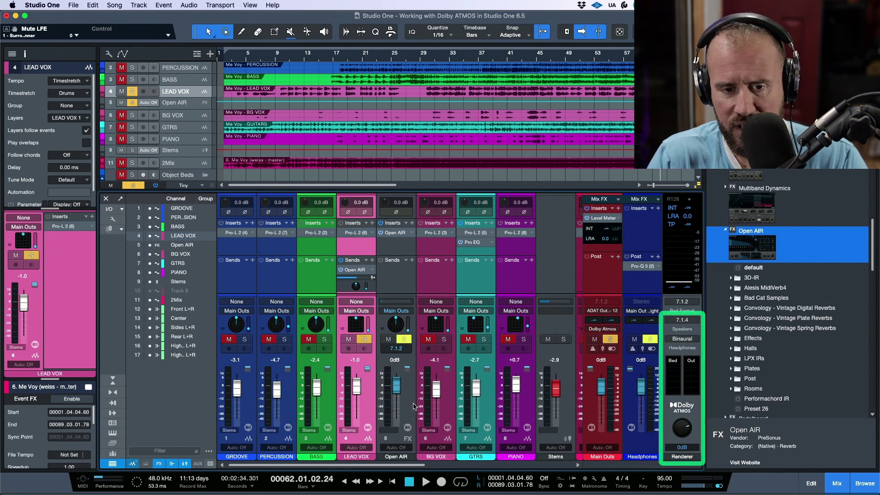
{"action": "key", "text": "space"}
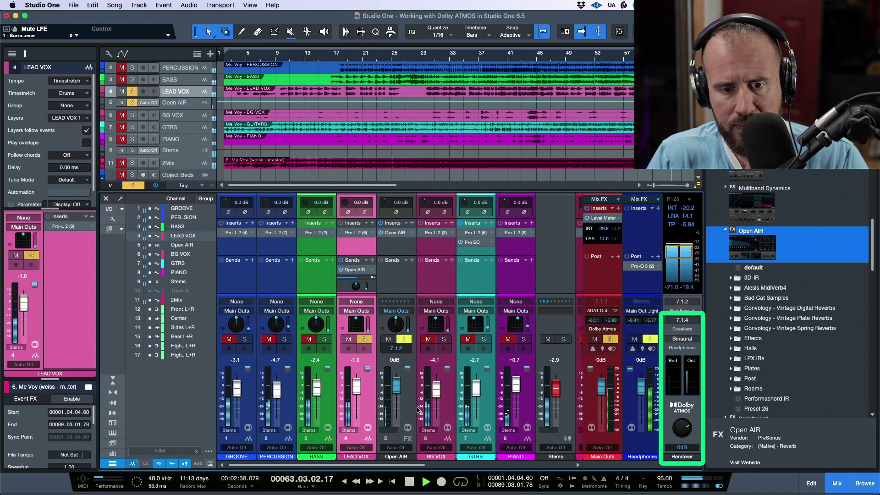
{"action": "left_click", "coordinate": [341, 270]}
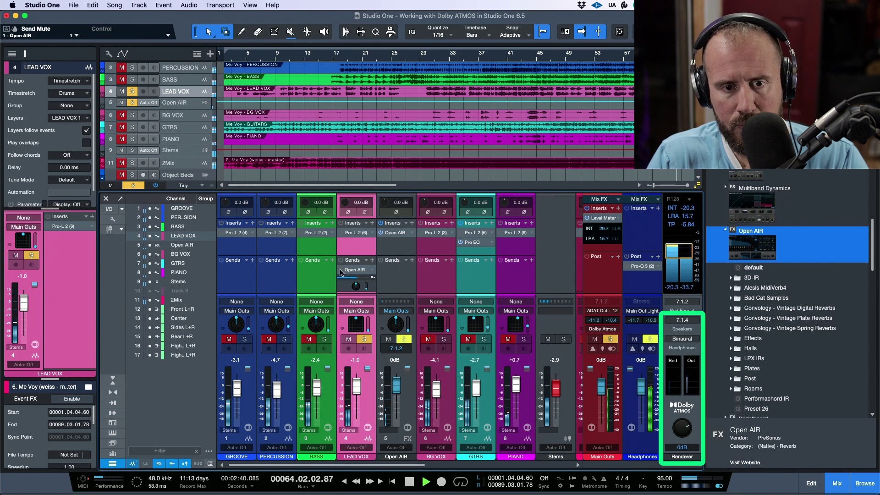
{"action": "left_click", "coordinate": [340, 270]}
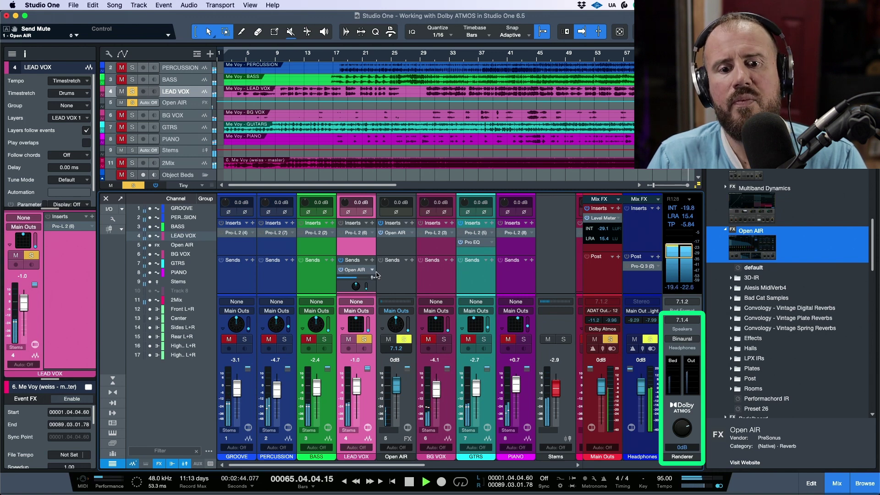
{"action": "key", "text": "space"}
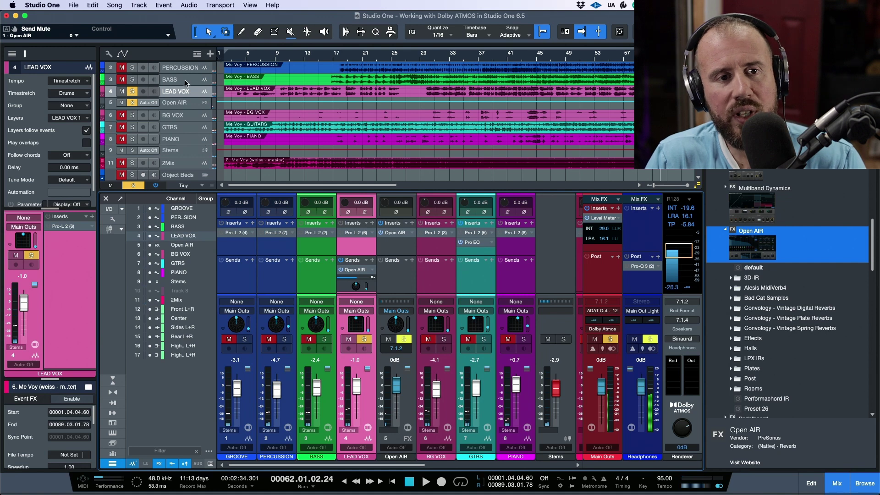
{"action": "key", "text": "s"}
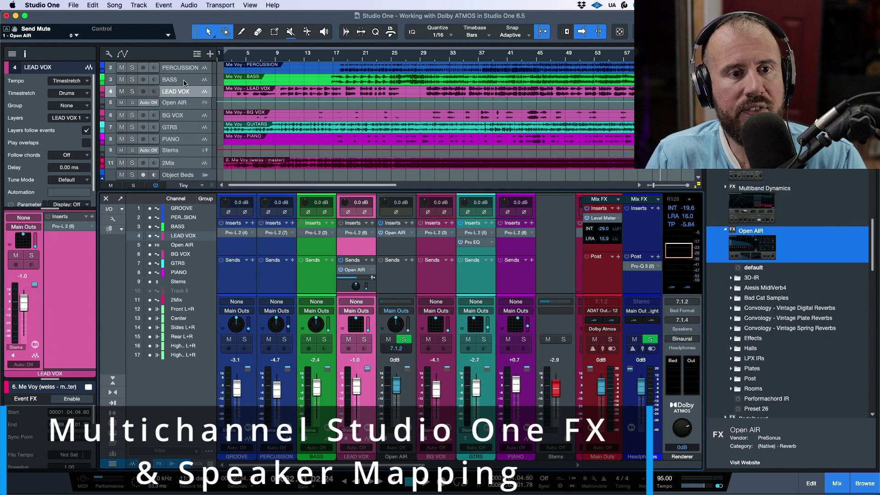
{"action": "left_click", "coordinate": [186, 82]}
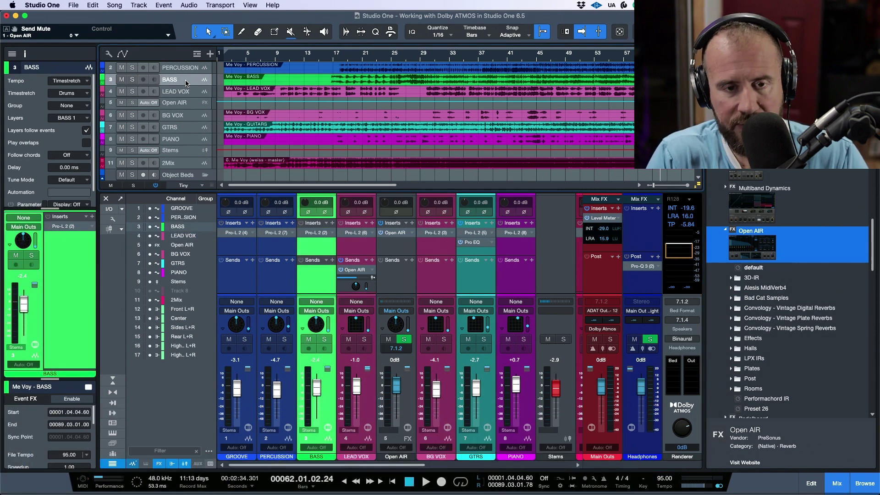
Step: Insert Pro EQ on BASS, enlarge the track and set its channel format to 7.0
{"action": "key", "text": "shift+e"}
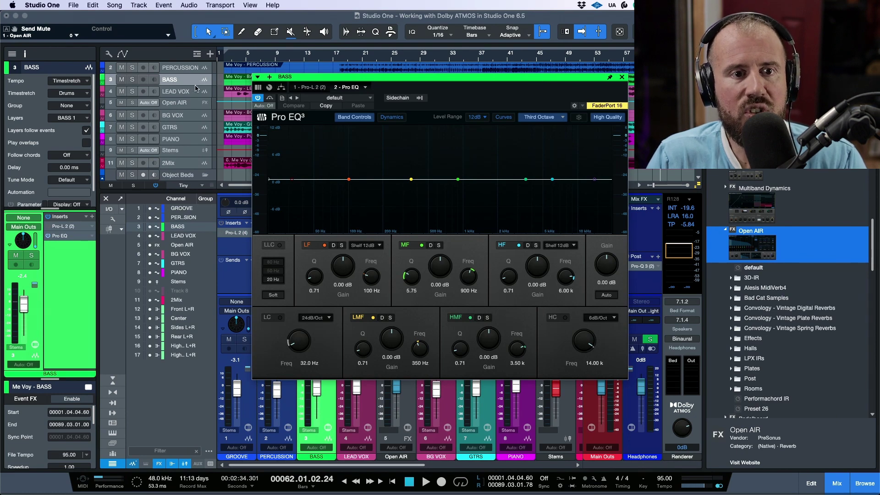
{"action": "left_click_drag", "start_coordinate": [197, 85], "coordinate": [198, 131]}
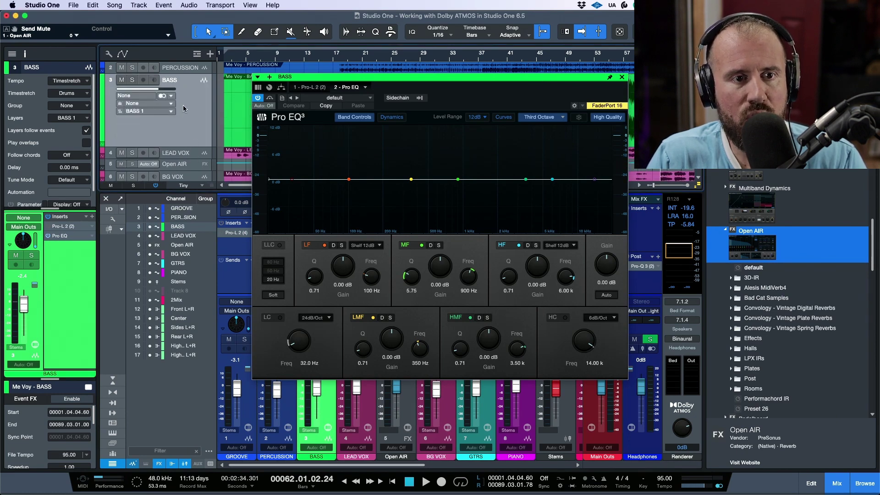
{"action": "left_click", "coordinate": [171, 97]}
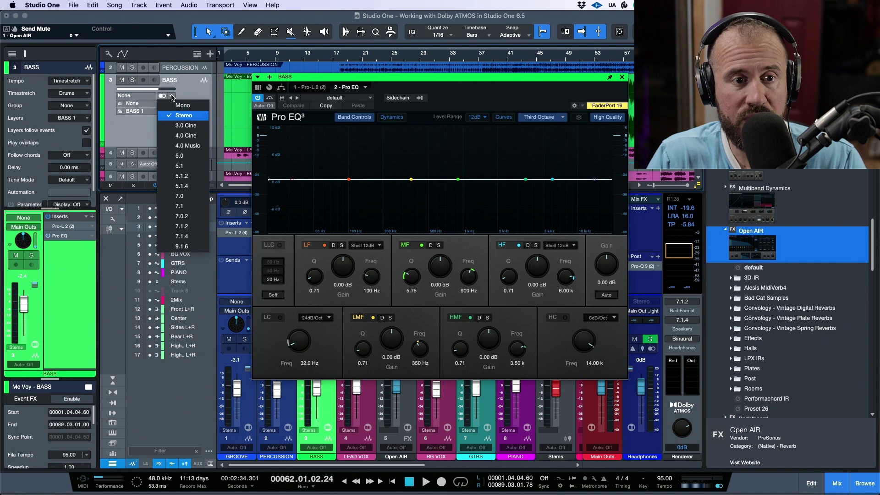
{"action": "left_click", "coordinate": [193, 196]}
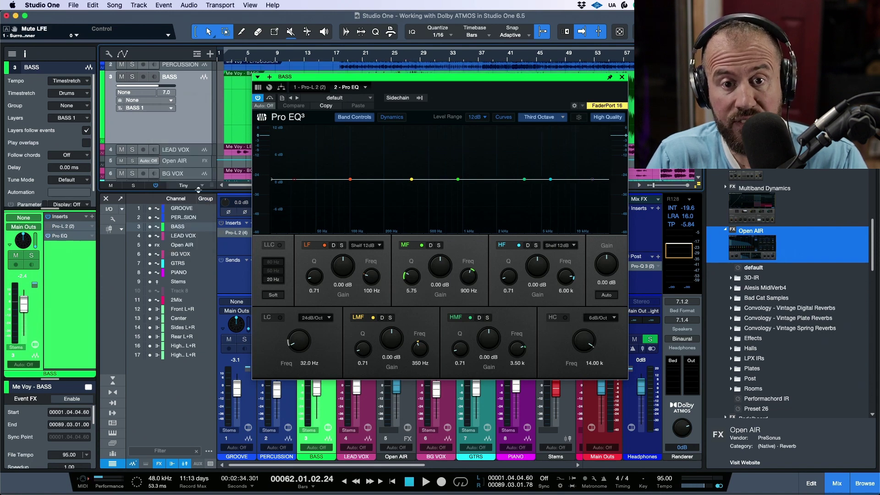
{"action": "left_click", "coordinate": [622, 77]}
Step: Bypass the Left and Right speakers in the BASS Pro EQ's speaker options
{"action": "left_click", "coordinate": [321, 241]}
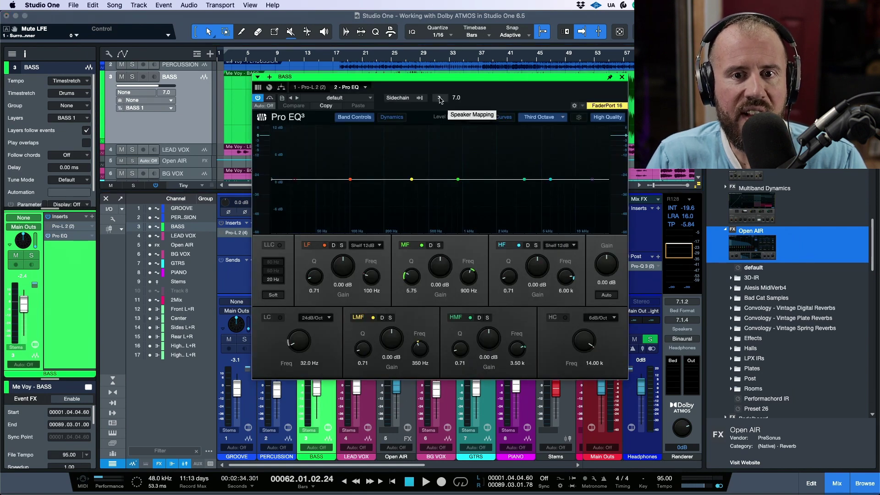
{"action": "left_click", "coordinate": [440, 100]}
{"action": "left_click", "coordinate": [514, 123]}
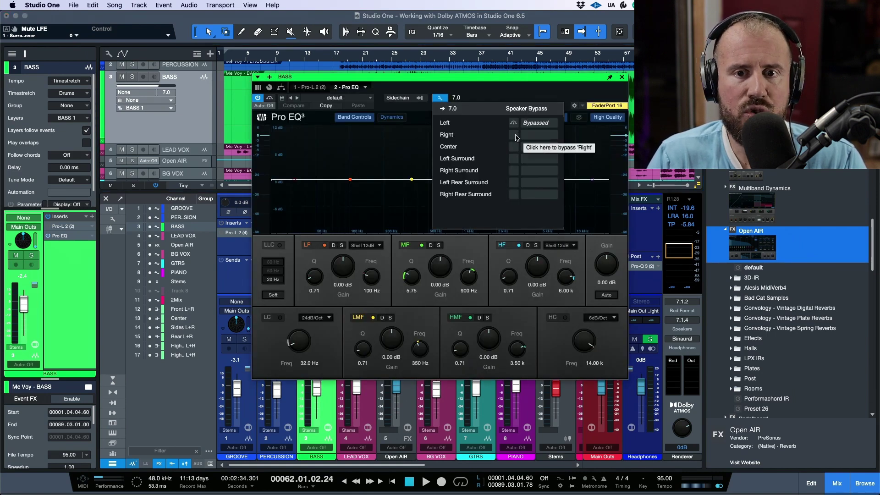
{"action": "left_click", "coordinate": [514, 136]}
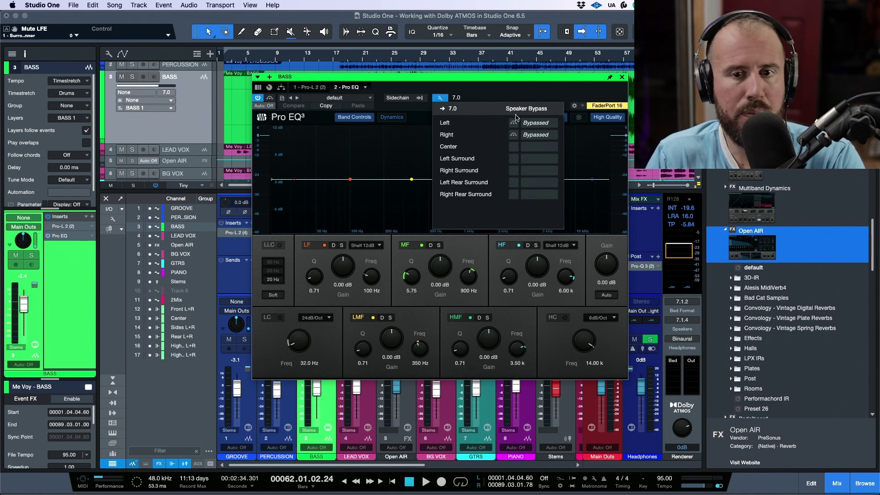
{"action": "left_click", "coordinate": [517, 97]}
{"action": "left_click", "coordinate": [443, 98]}
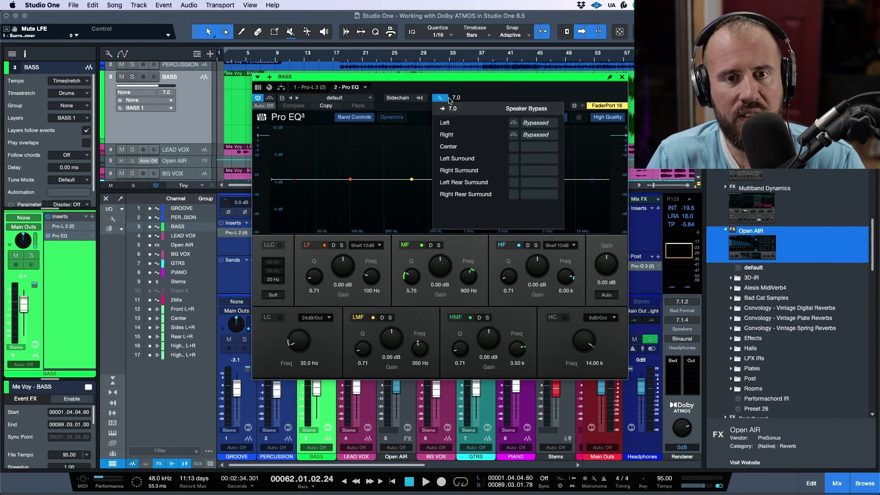
{"action": "left_click", "coordinate": [444, 98]}
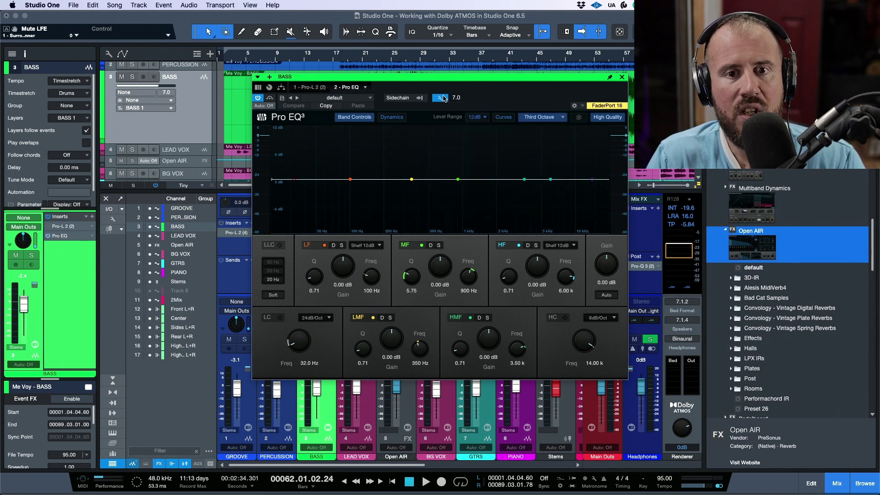
{"action": "left_click", "coordinate": [622, 77]}
Step: Change the BASS channel format again and drag Pro EQ out of the inserts
{"action": "left_click", "coordinate": [167, 92]}
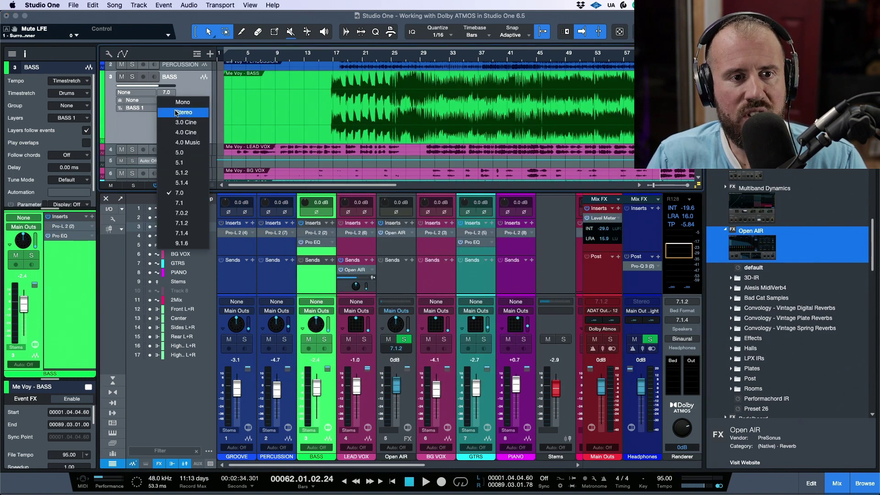
{"action": "left_click", "coordinate": [181, 193]}
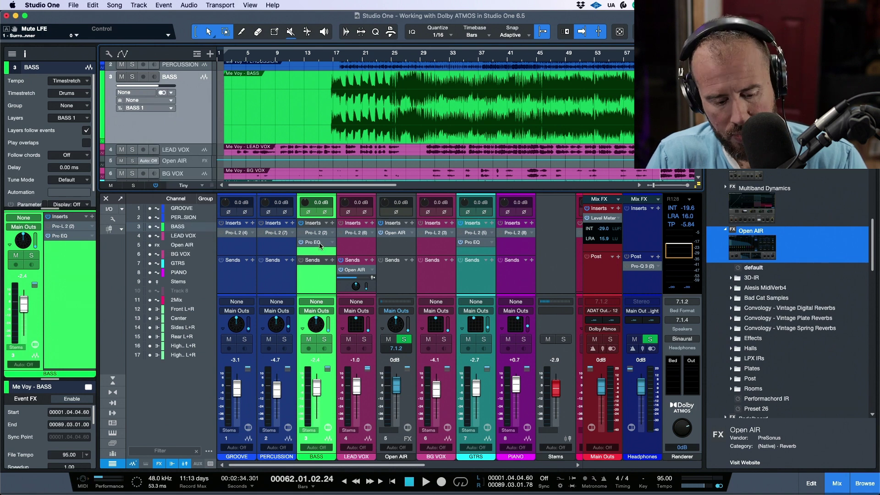
{"action": "left_click_drag", "start_coordinate": [320, 243], "coordinate": [307, 271]}
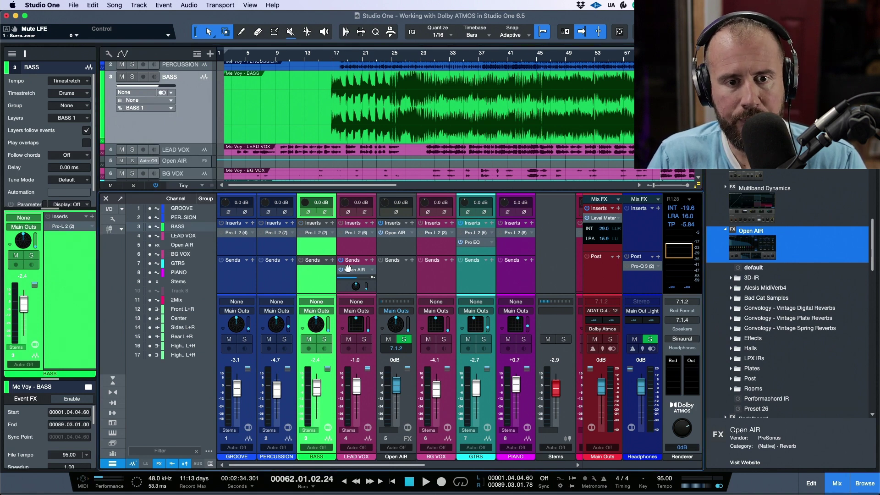
Step: Solo LEAD VOX and load the 3D-IR > Chambers > Assembly Room preset into Open AIR
{"action": "left_click", "coordinate": [358, 250]}
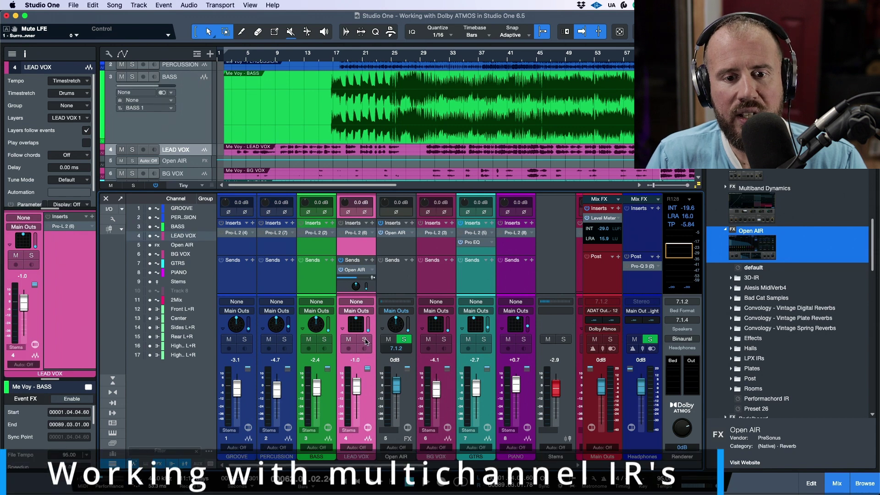
{"action": "key", "text": "s"}
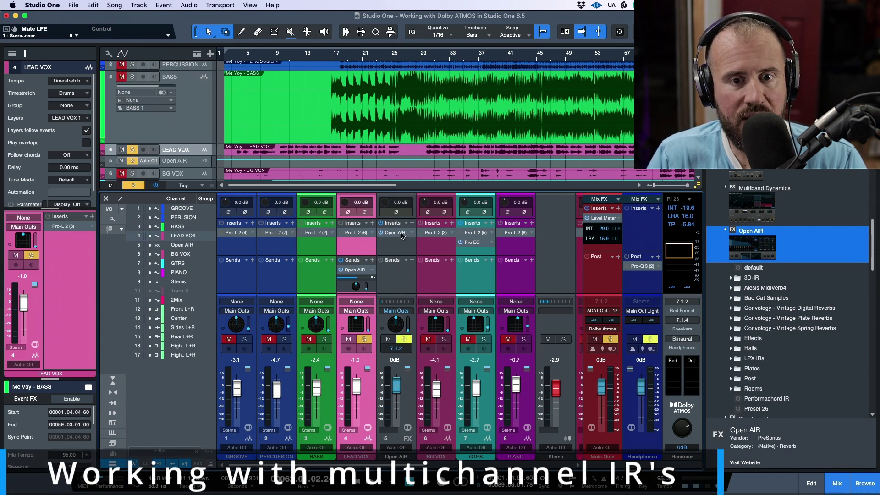
{"action": "left_click", "coordinate": [402, 234]}
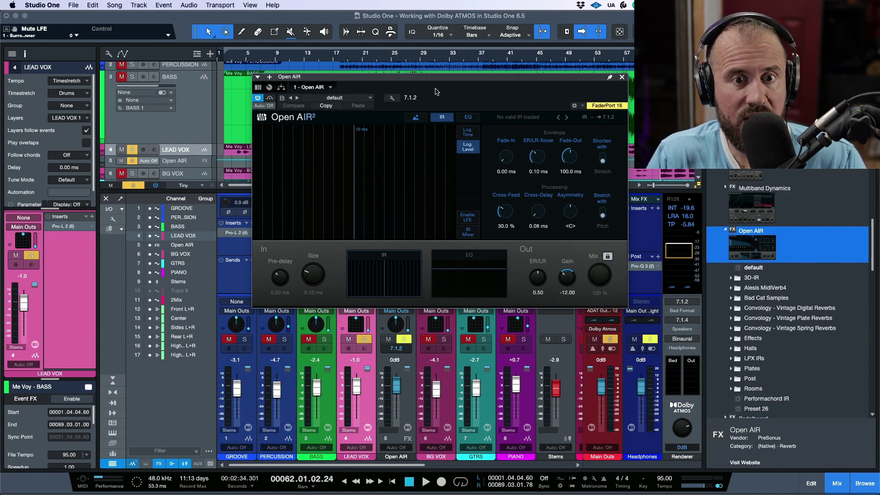
{"action": "left_click", "coordinate": [355, 98]}
{"action": "left_click", "coordinate": [344, 118]}
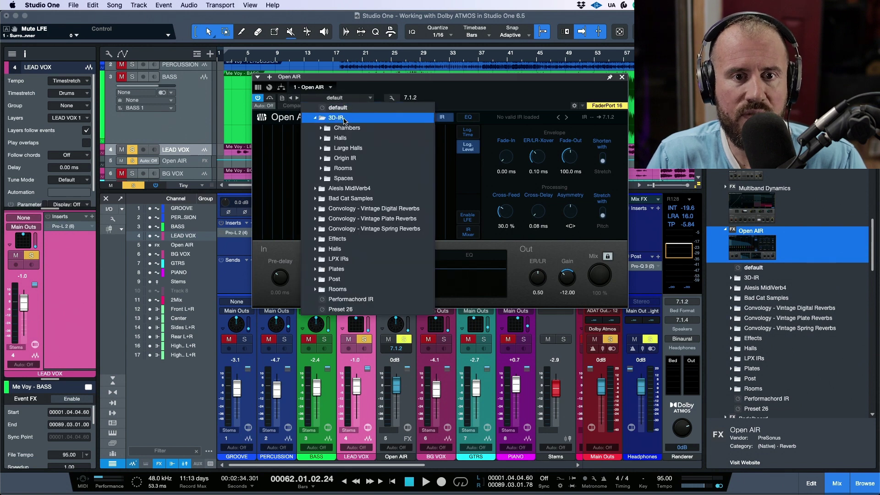
{"action": "left_click", "coordinate": [345, 130]}
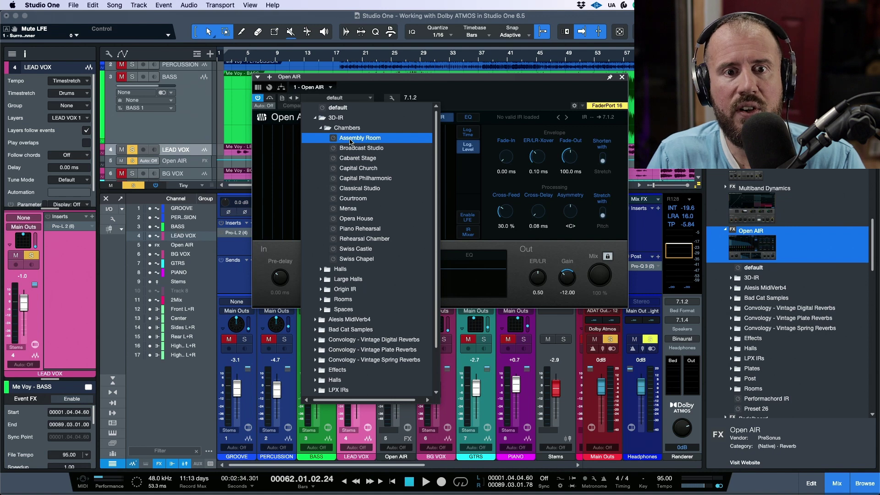
{"action": "left_click", "coordinate": [351, 139]}
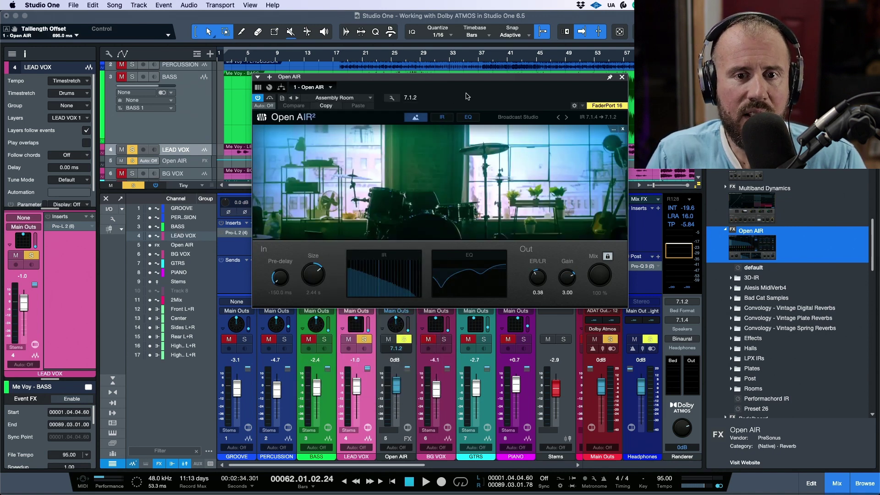
Step: Browse Open AIR's IR, EQ and room picture pages, then close the editor
{"action": "left_click", "coordinate": [445, 118]}
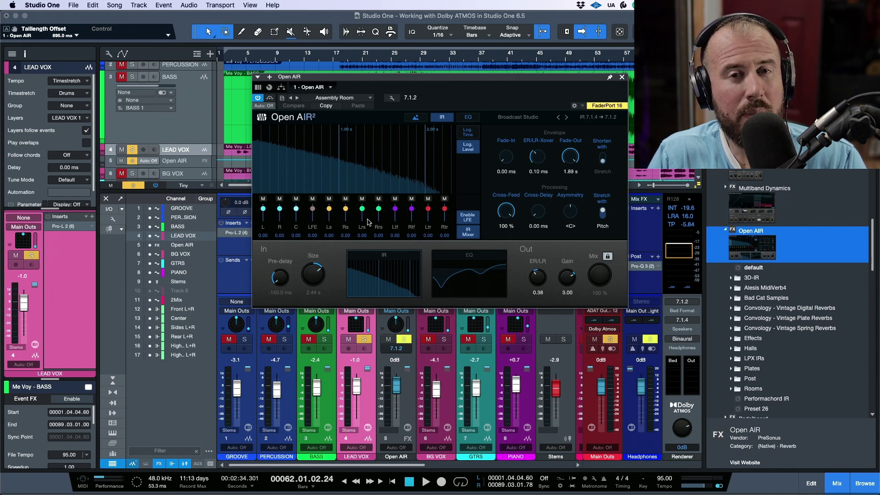
{"action": "left_click", "coordinate": [469, 117]}
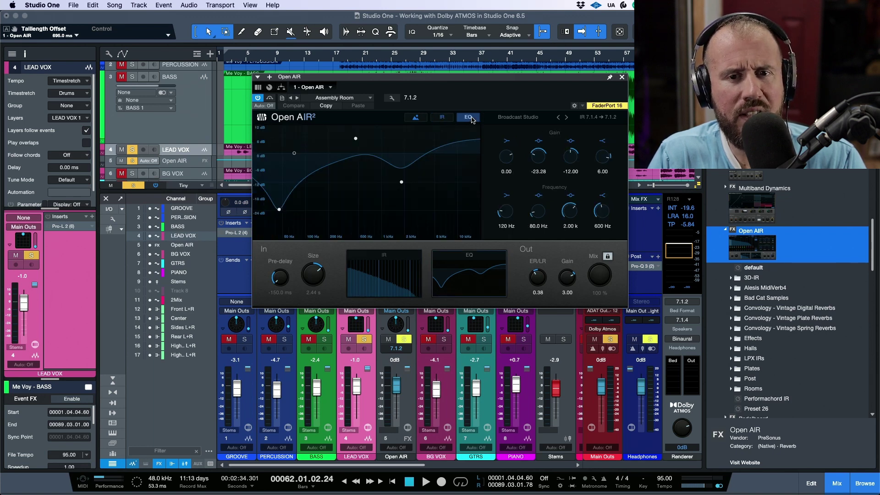
{"action": "left_click", "coordinate": [442, 118]}
{"action": "left_click", "coordinate": [420, 120]}
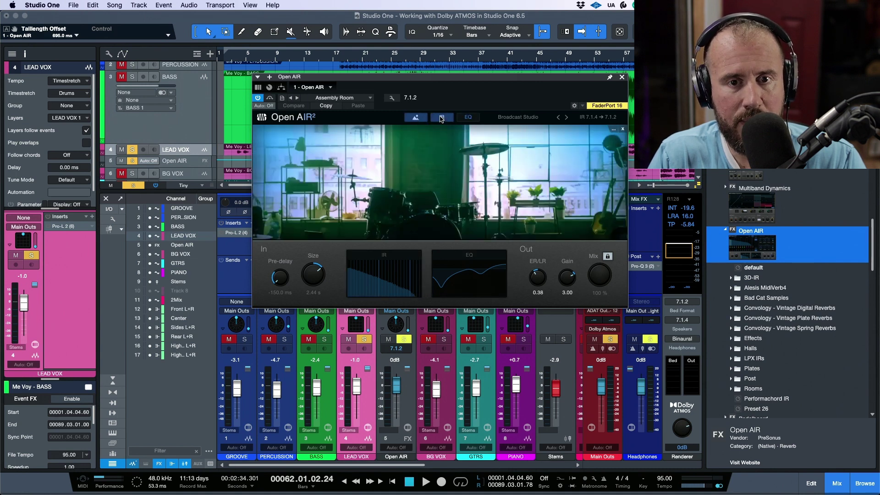
{"action": "left_click", "coordinate": [441, 118]}
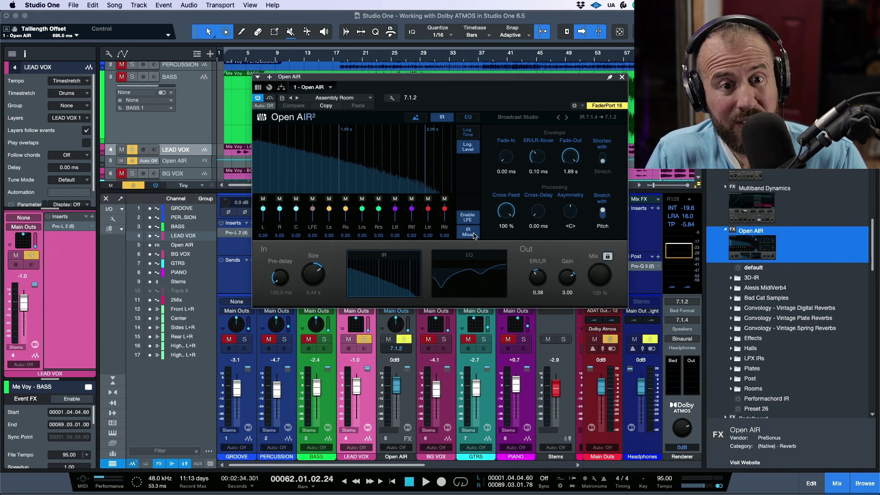
{"action": "left_click", "coordinate": [622, 77]}
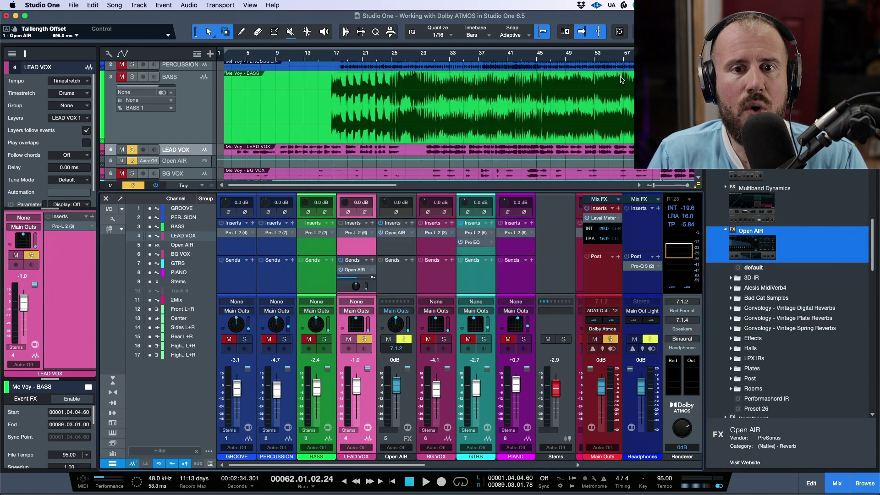
Step: Playing from bar 30, raise the LEAD VOX Open AIR send from -oo to about -9.4 dB
{"action": "left_click", "coordinate": [429, 156]}
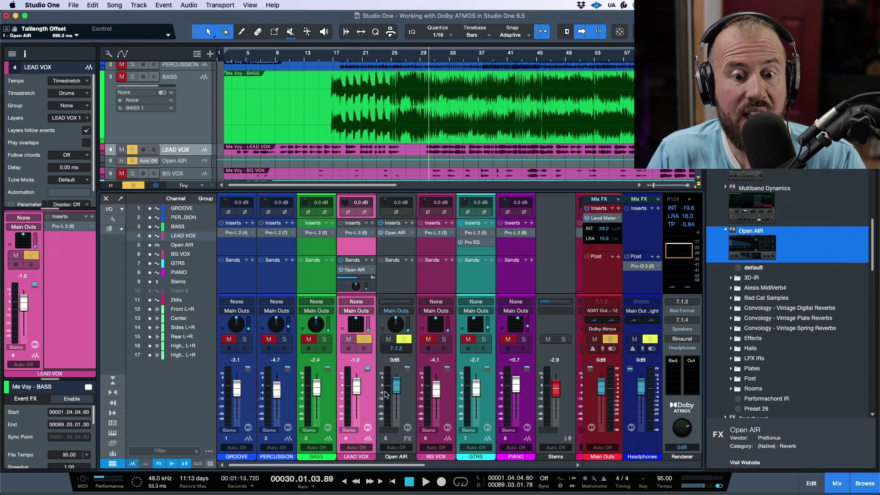
{"action": "left_click", "coordinate": [399, 394]}
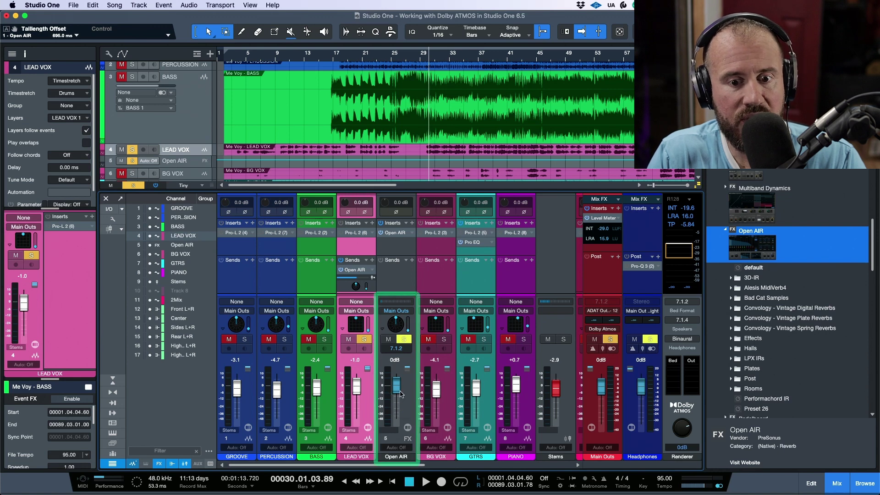
{"action": "key", "text": "space"}
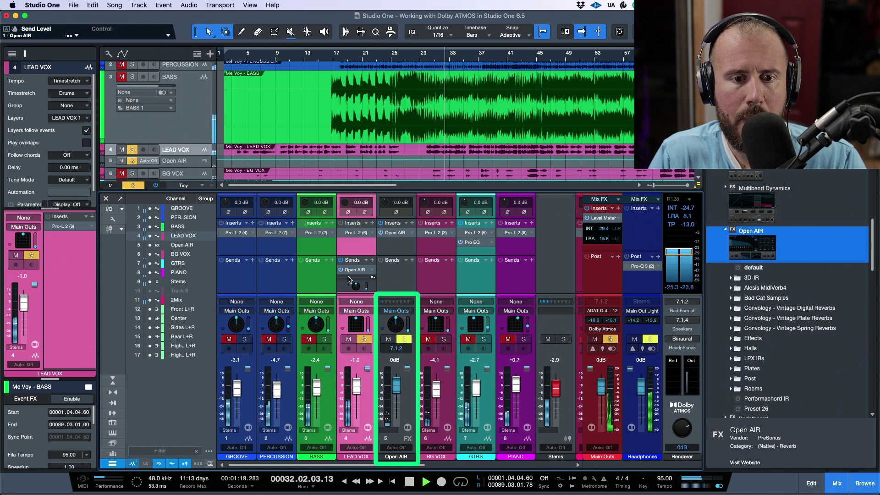
{"action": "left_click_drag", "start_coordinate": [348, 279], "coordinate": [362, 280]}
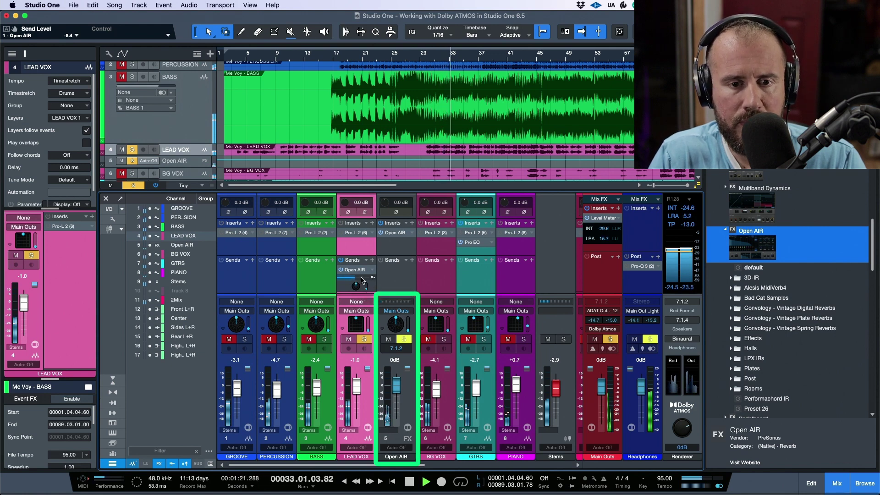
{"action": "key", "text": "space"}
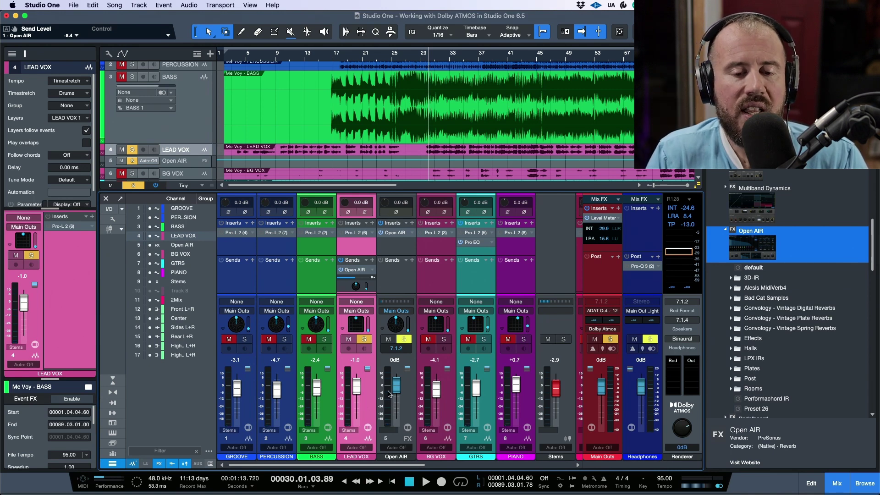
{"action": "mouse_move", "coordinate": [390, 393]}
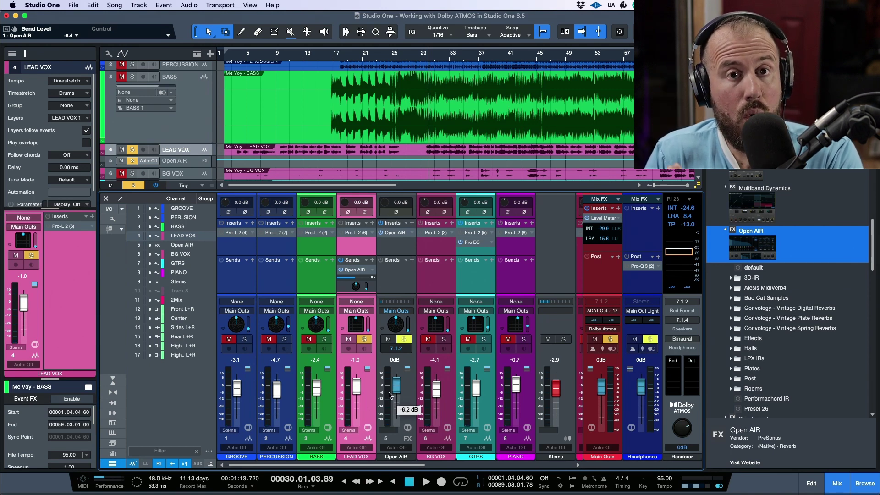
Step: Turn off Open AIR's Enable LFE during playback, modifying the Assembly Room preset
{"action": "left_click", "coordinate": [402, 233]}
{"action": "left_click_drag", "start_coordinate": [457, 80], "coordinate": [424, 29]}
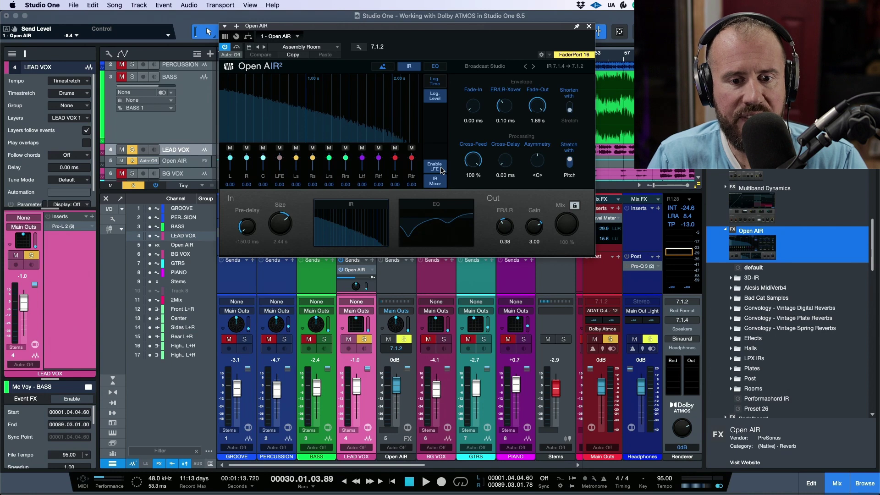
{"action": "key", "text": "space"}
{"action": "left_click", "coordinate": [441, 171]}
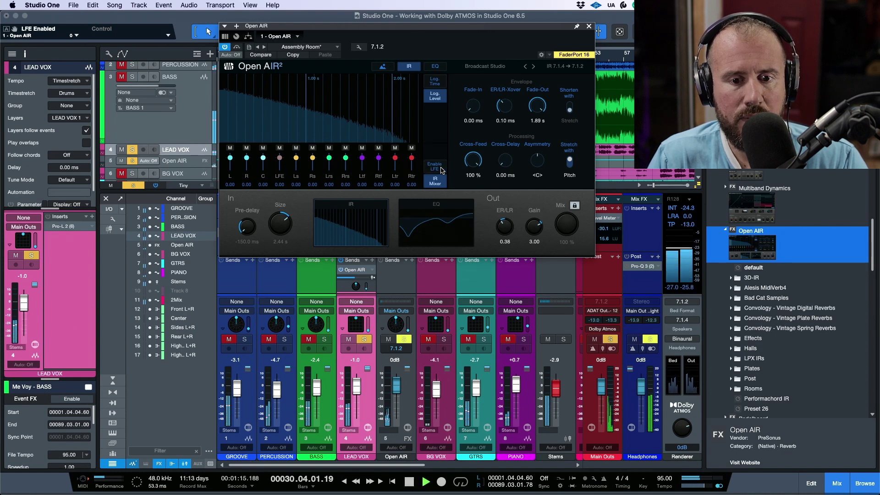
{"action": "key", "text": "space"}
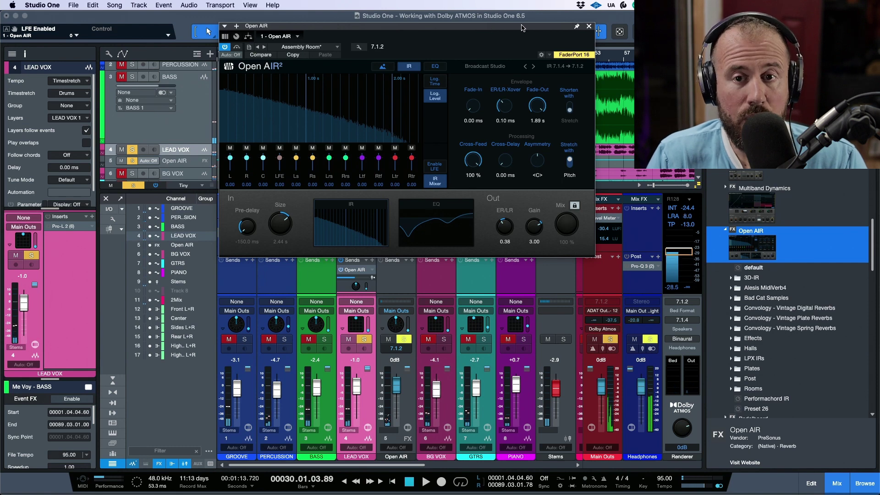
{"action": "left_click", "coordinate": [589, 26]}
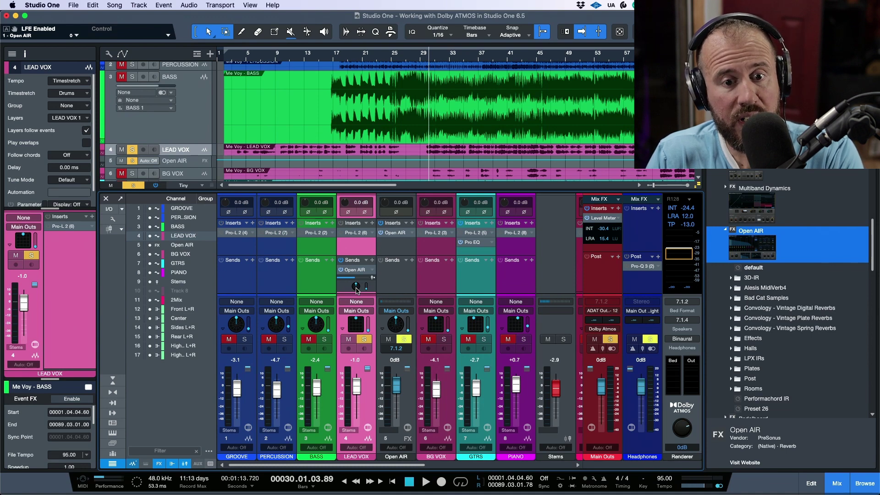
Step: Open the LEAD VOX send's Surround Panner and try Balance mode toward the front left
{"action": "left_click", "coordinate": [356, 288]}
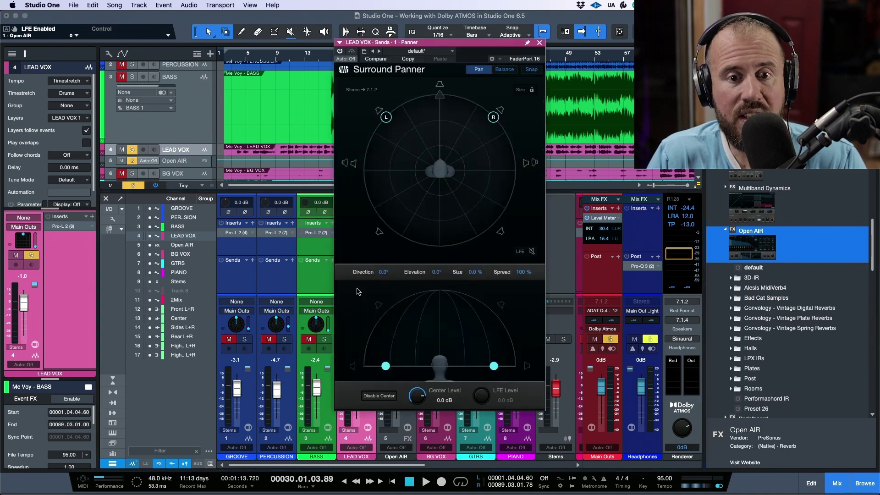
{"action": "left_click_drag", "start_coordinate": [466, 46], "coordinate": [456, 47]}
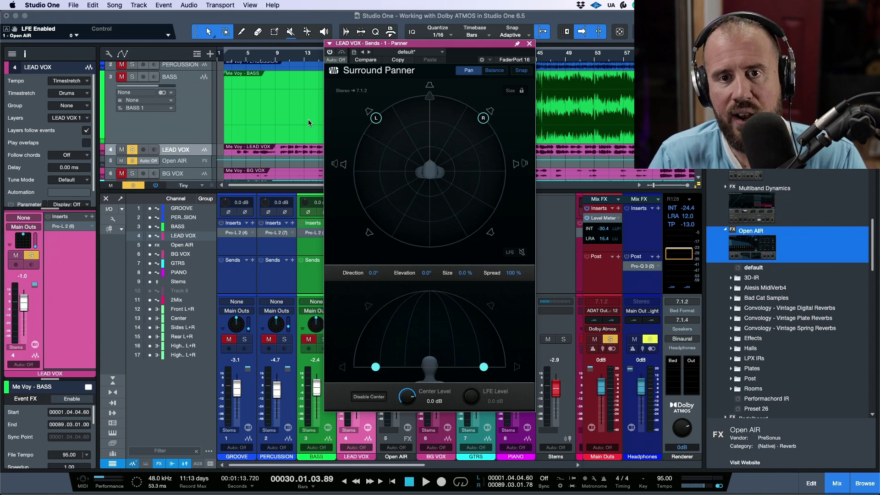
{"action": "left_click", "coordinate": [495, 71]}
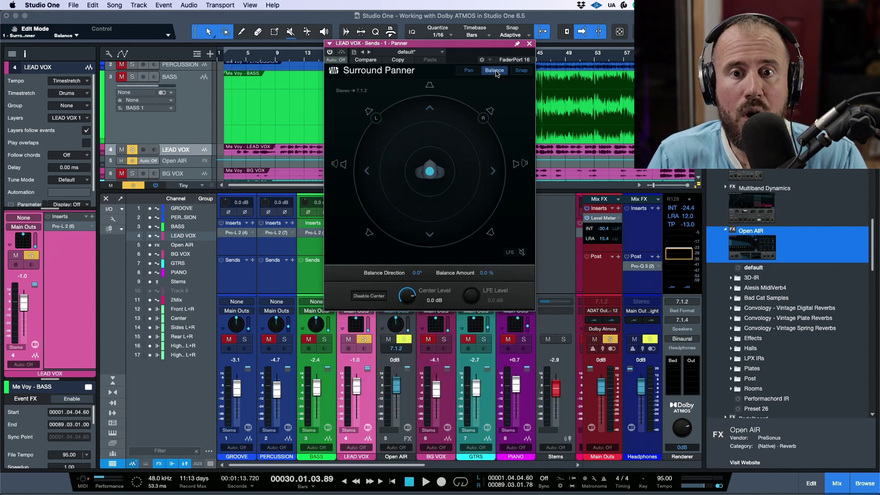
{"action": "left_click_drag", "start_coordinate": [430, 171], "coordinate": [435, 146]}
Step: During playback, set the send's Spread to 129% and Elevation to 5.9°
{"action": "key", "text": "space"}
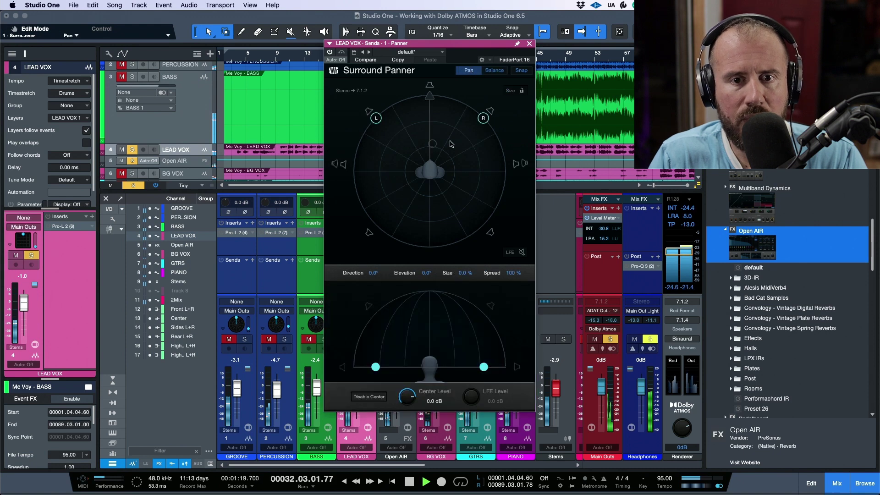
{"action": "mouse_move", "coordinate": [483, 118]}
{"action": "left_mouse_down"}
{"action": "mouse_move", "coordinate": [501, 147]}
{"action": "mouse_move", "coordinate": [491, 124]}
{"action": "mouse_move", "coordinate": [494, 132]}
{"action": "left_mouse_up"}
{"action": "mouse_move", "coordinate": [494, 367]}
{"action": "left_mouse_down"}
{"action": "mouse_move", "coordinate": [495, 350]}
{"action": "mouse_move", "coordinate": [500, 361]}
{"action": "left_mouse_up"}
Step: Close the Surround Panner, stop playback and enlarge the mixer's Sends section slightly
{"action": "left_click", "coordinate": [529, 43]}
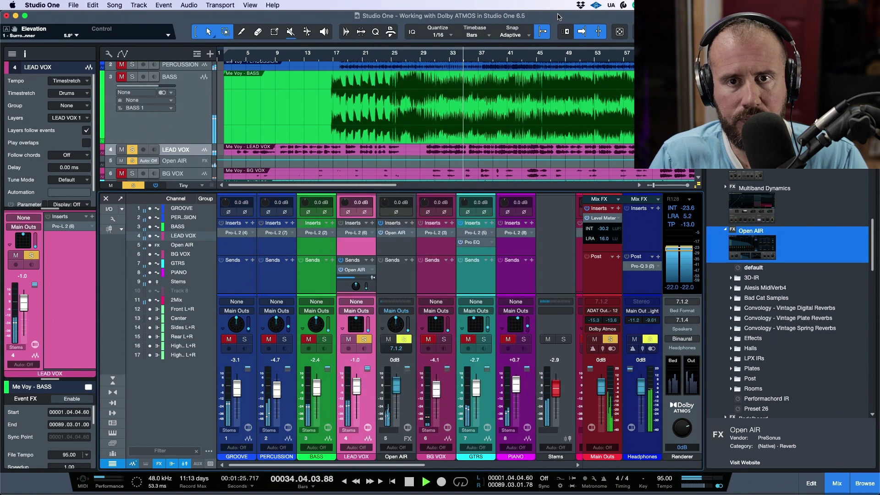
{"action": "key", "text": "space"}
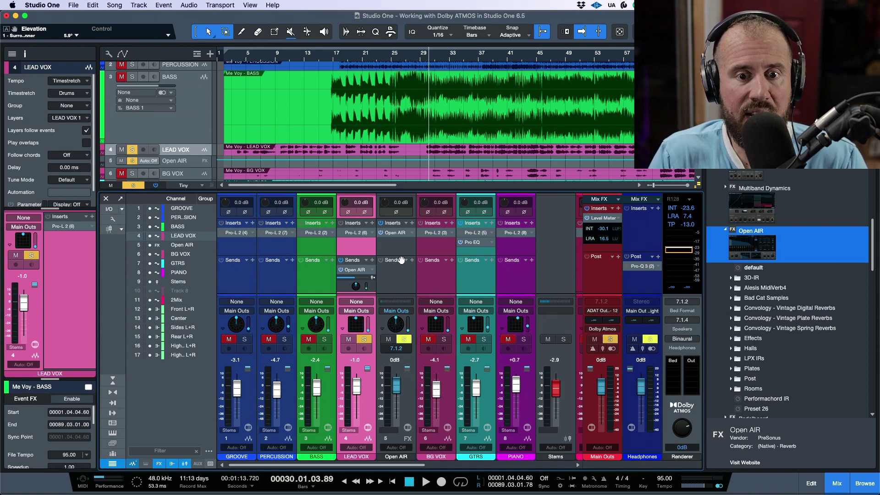
{"action": "left_click_drag", "start_coordinate": [400, 256], "coordinate": [399, 250]}
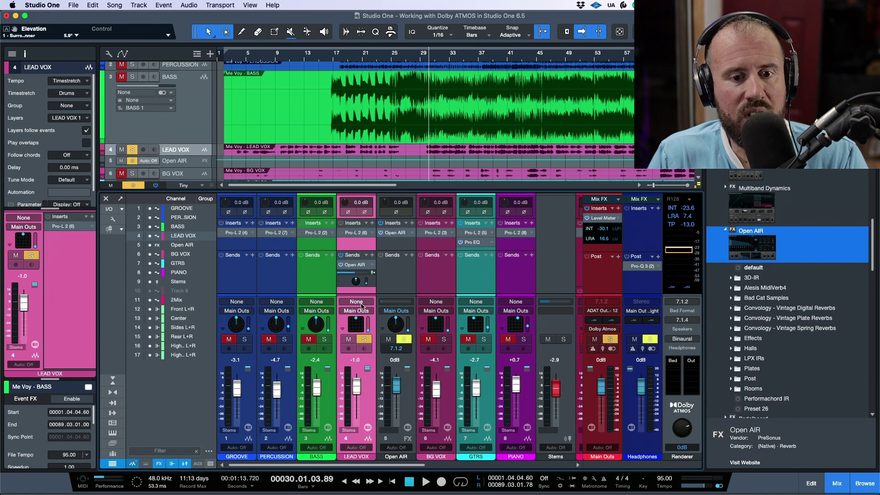
Step: Solo LEAD VOX, select the Dolby Atmos renderer channel and play a short passage
{"action": "left_click", "coordinate": [402, 281]}
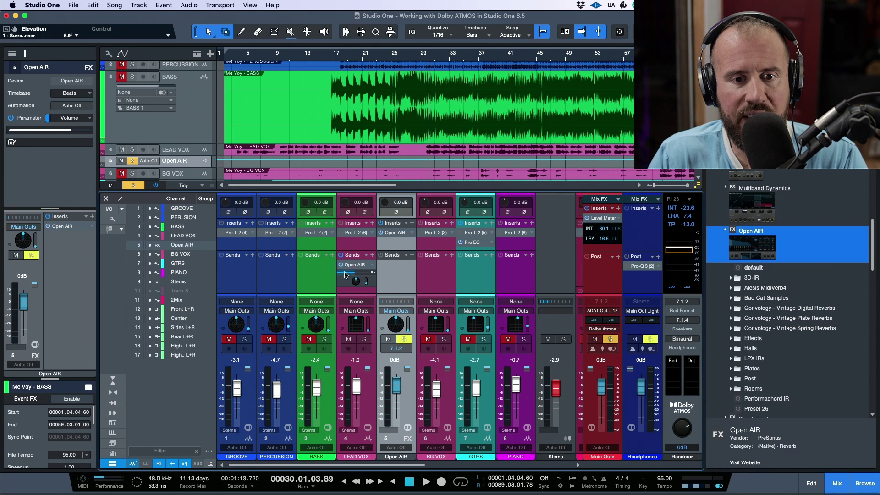
{"action": "left_click", "coordinate": [365, 340]}
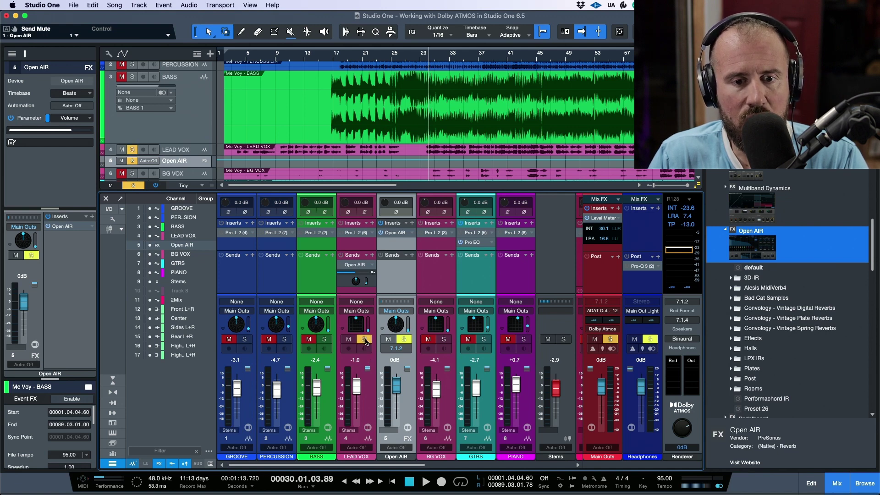
{"action": "left_click", "coordinate": [690, 387]}
{"action": "key", "text": "space"}
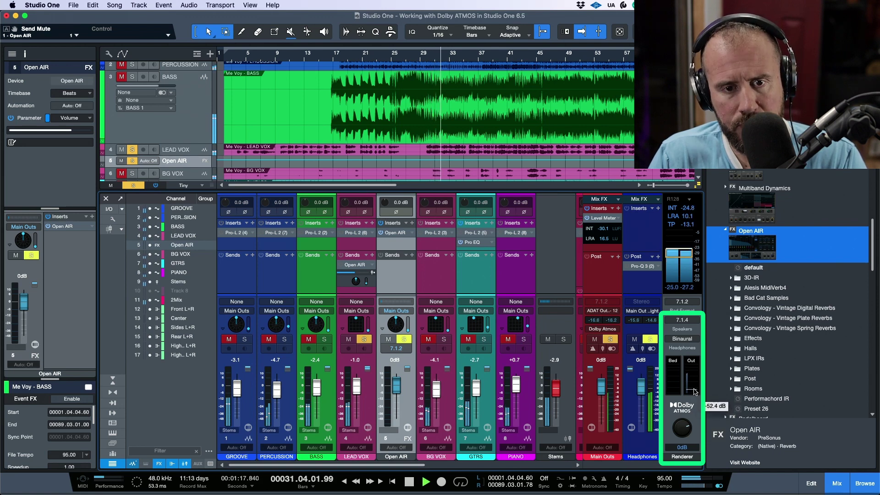
{"action": "key", "text": "space"}
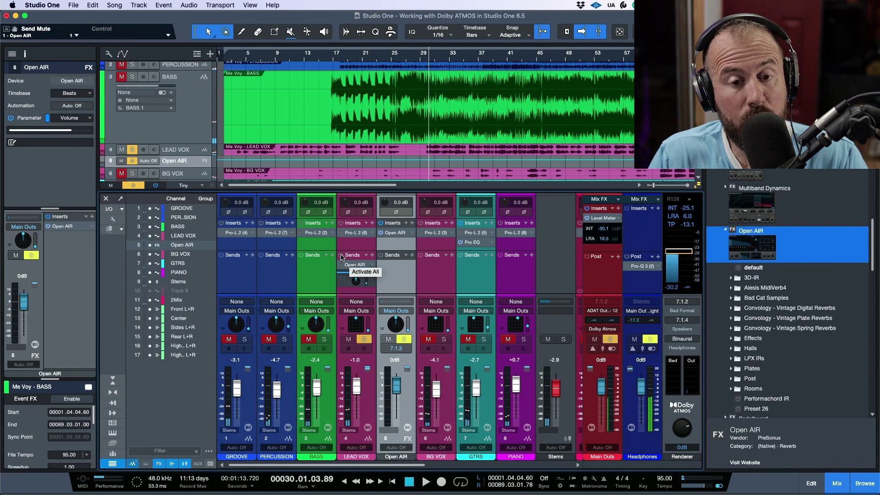
Step: Enable the vocal's Open AIR send, check the meters in playback, then open the Dolby Atmos Renderer
{"action": "left_click", "coordinate": [342, 256]}
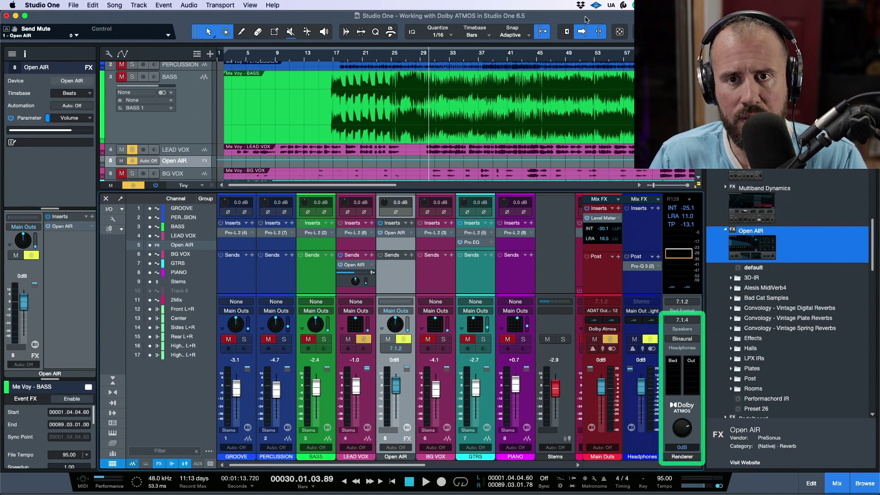
{"action": "key", "text": "space"}
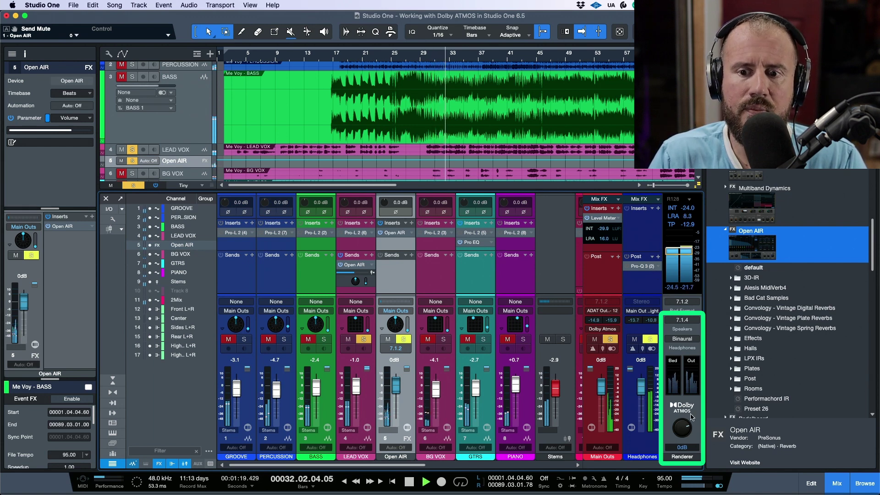
{"action": "key", "text": "space"}
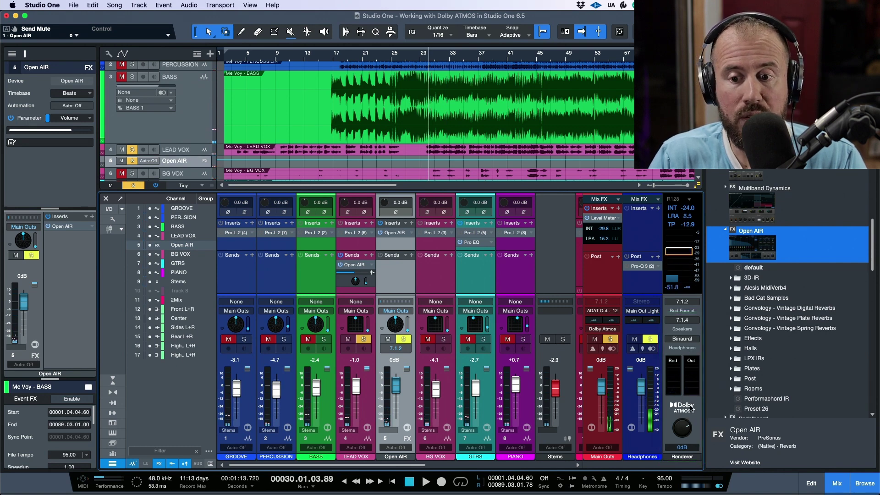
{"action": "left_click", "coordinate": [686, 418]}
Step: Watch the Renderer's bed meters while the soloed vocal plays with its reverb send
{"action": "left_click_drag", "start_coordinate": [507, 15], "coordinate": [515, 58]}
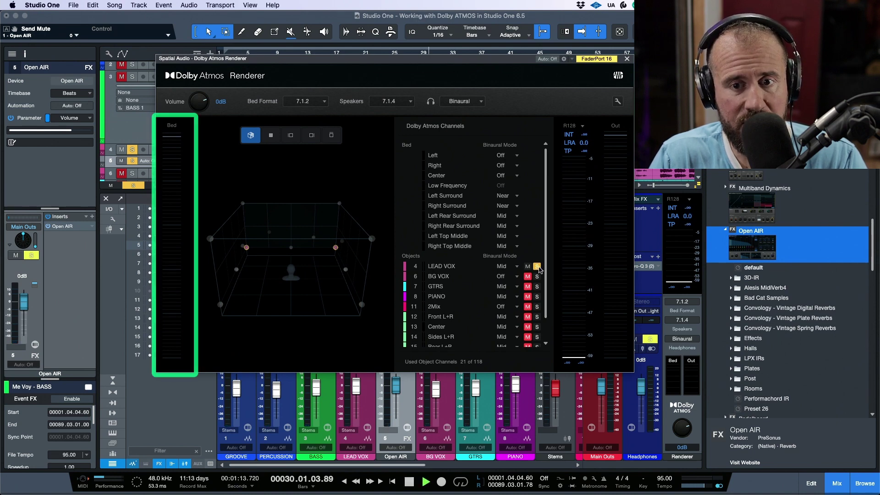
{"action": "key", "text": "space"}
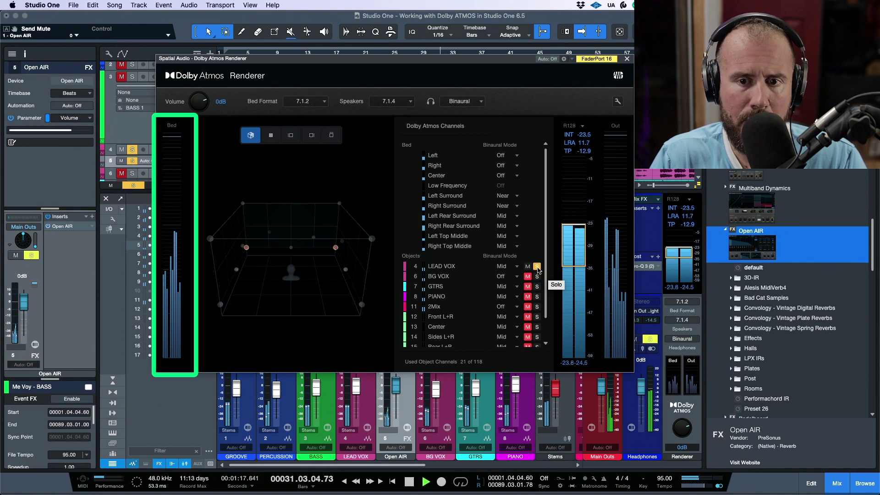
{"action": "key", "text": "space"}
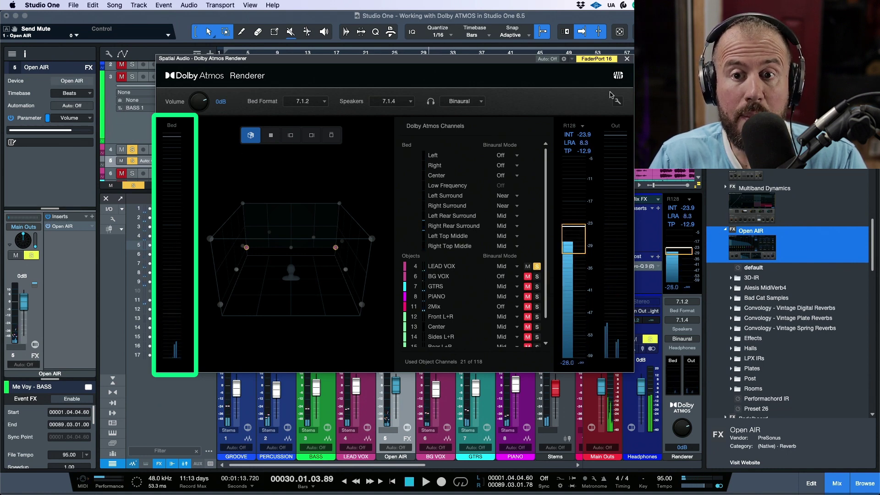
{"action": "left_click", "coordinate": [627, 59]}
Step: Switch off the Open AIR send and compare the bed meters without reverb in the Renderer
{"action": "left_click", "coordinate": [341, 265]}
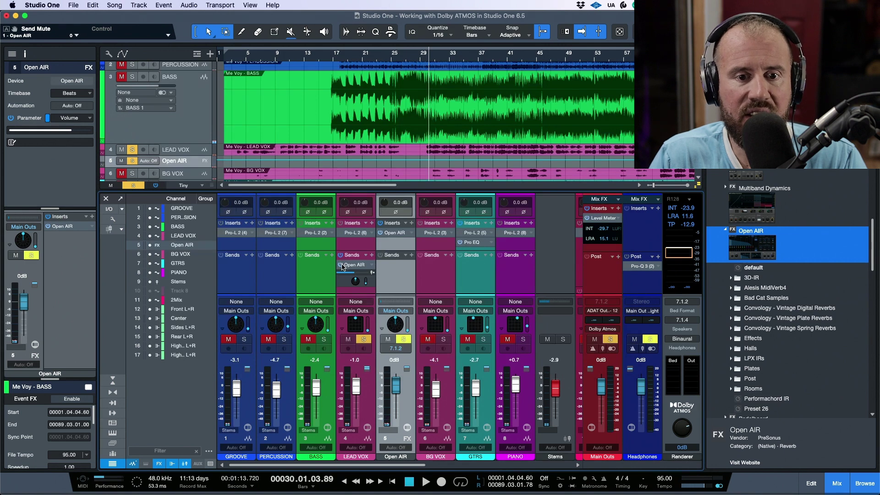
{"action": "left_click", "coordinate": [680, 409]}
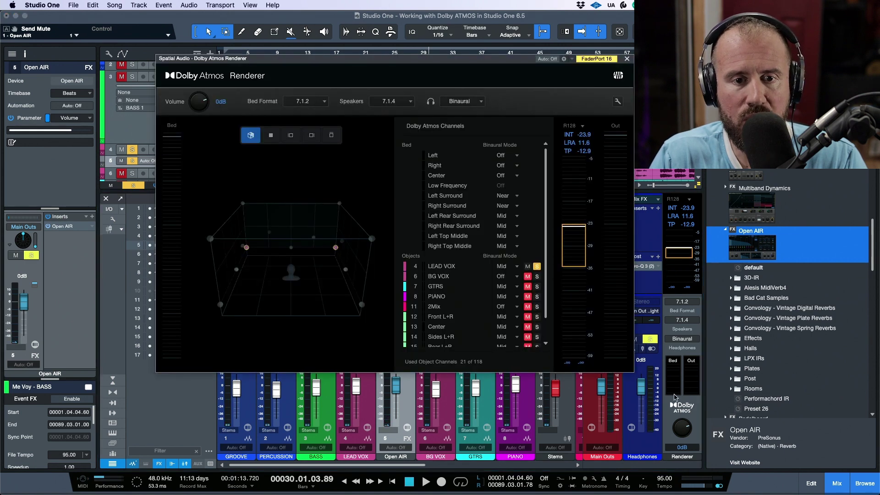
{"action": "key", "text": "space"}
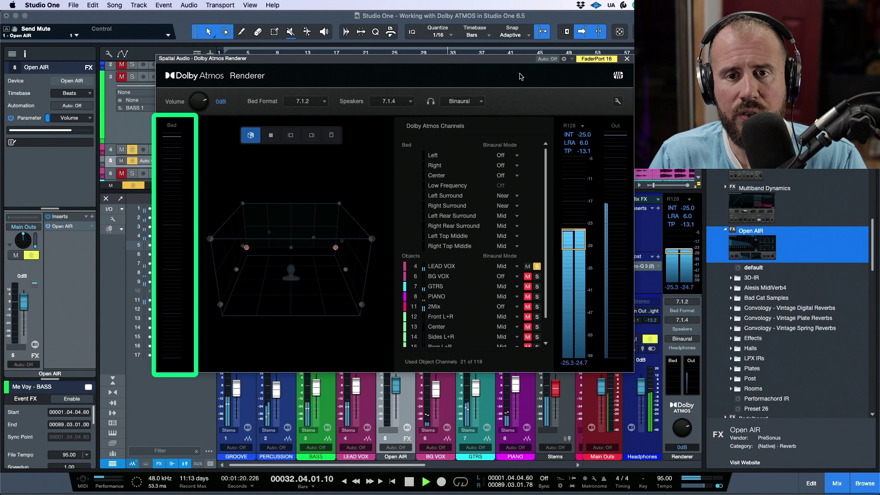
{"action": "key", "text": "space"}
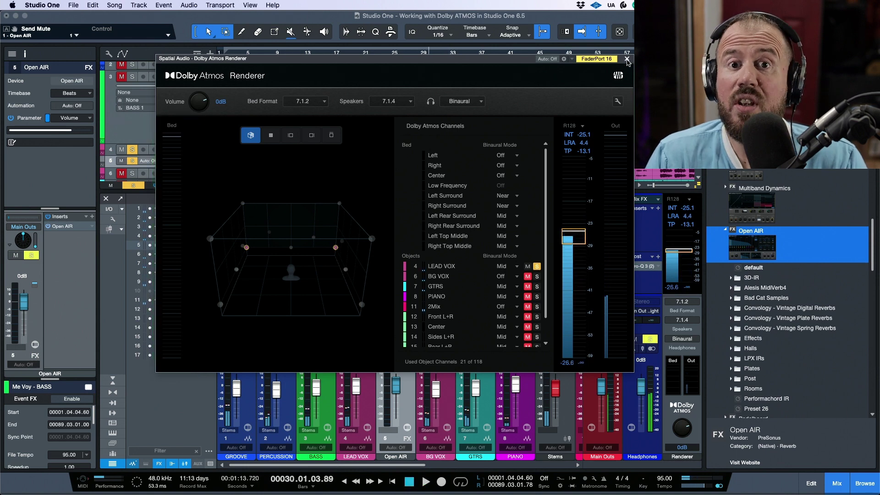
{"action": "left_click", "coordinate": [627, 60]}
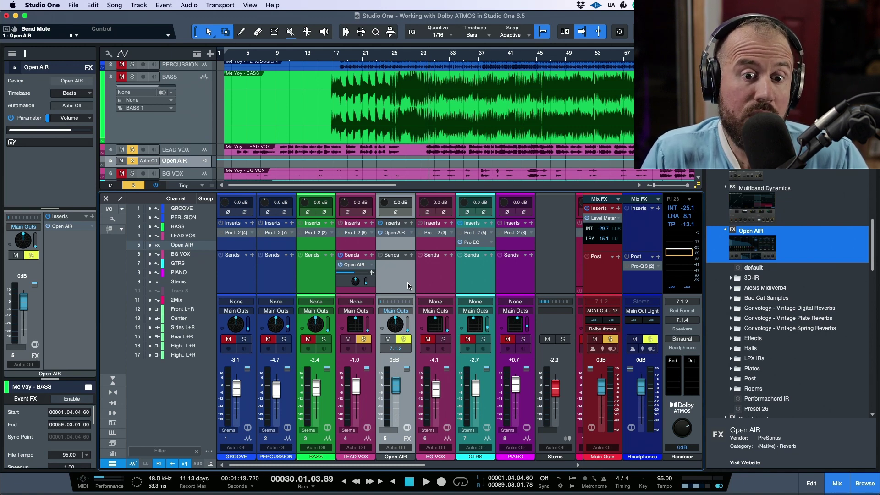
Step: Reopen the Open AIR reverb editor to show the Assembly Room 7.1.2 impulse response
{"action": "left_click", "coordinate": [396, 233]}
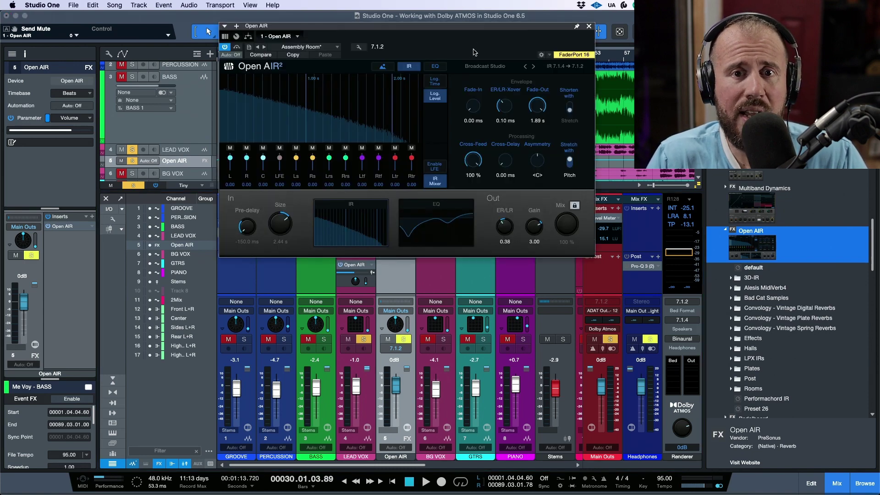